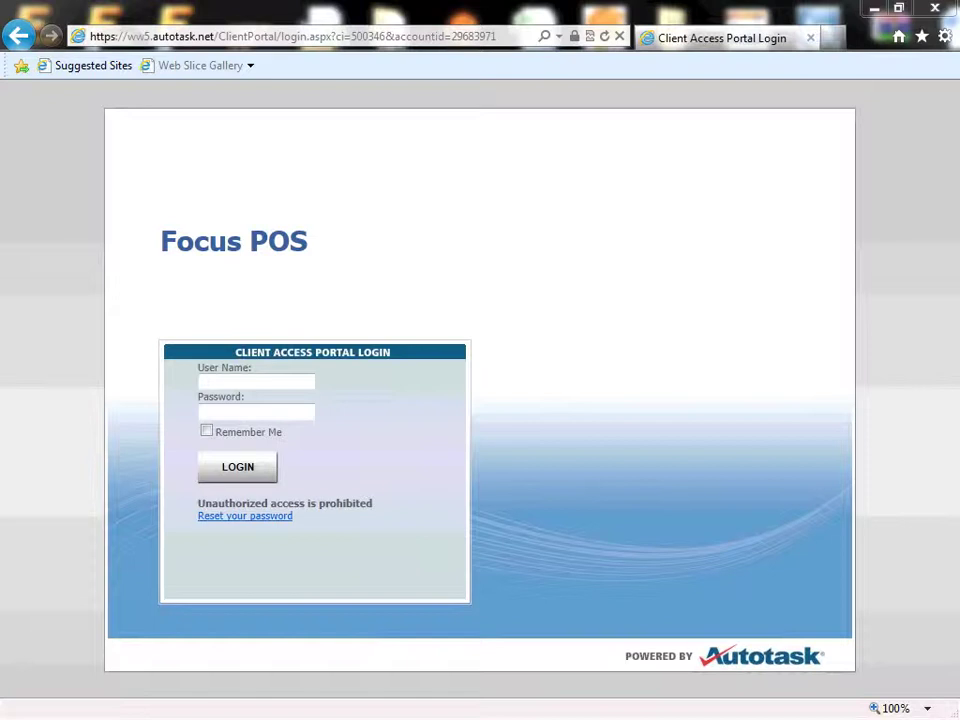
Log in to the client access portal with the saved user name and its account password
left_click(214, 383)
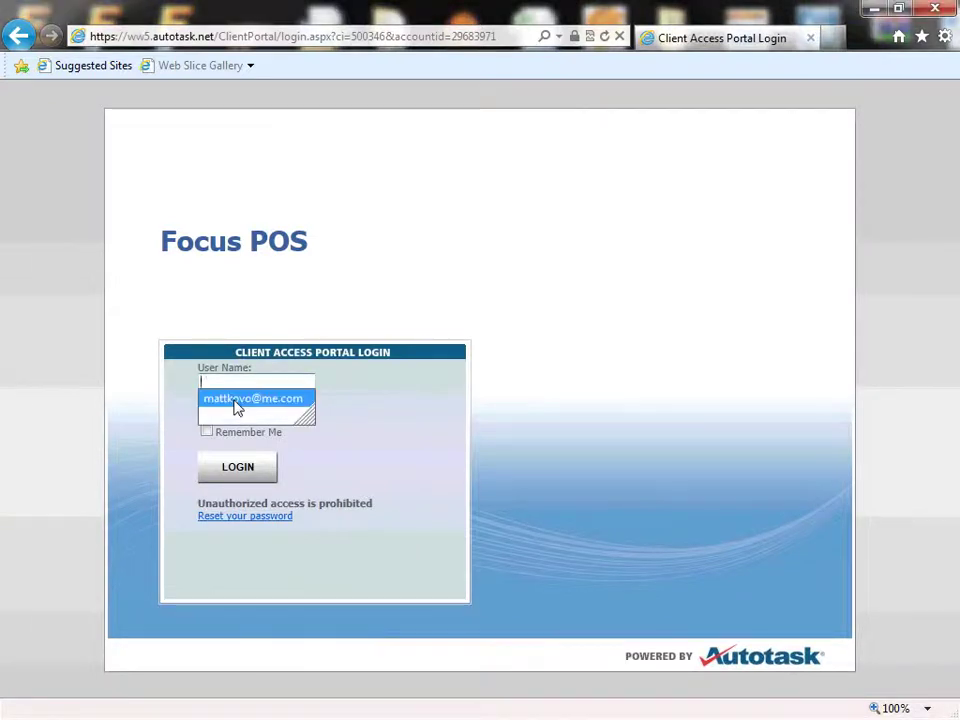
left_click(236, 400)
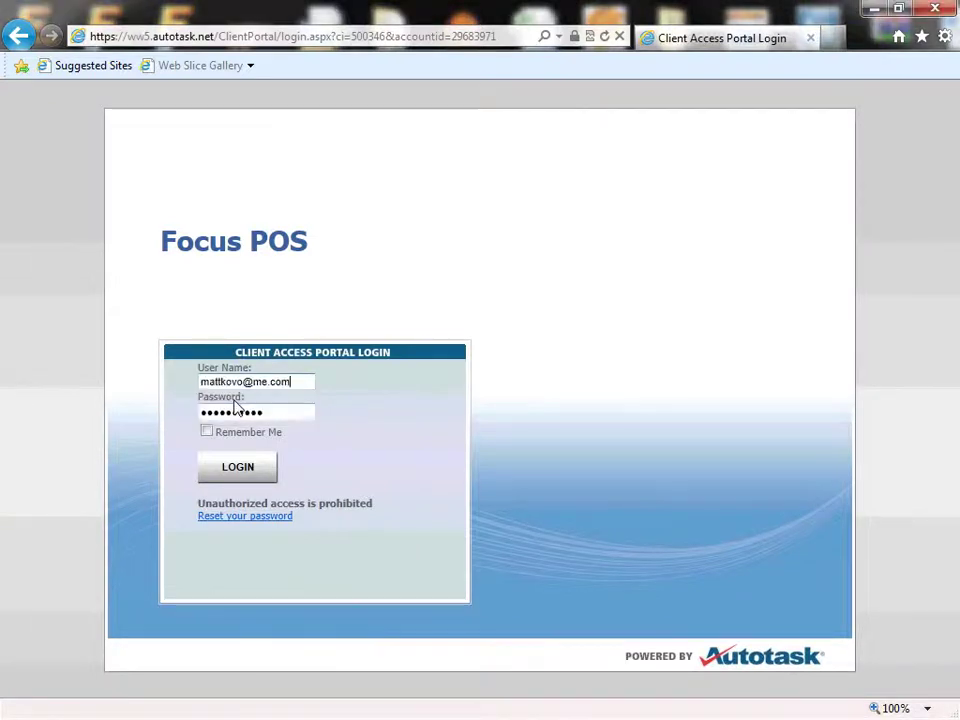
left_click(257, 477)
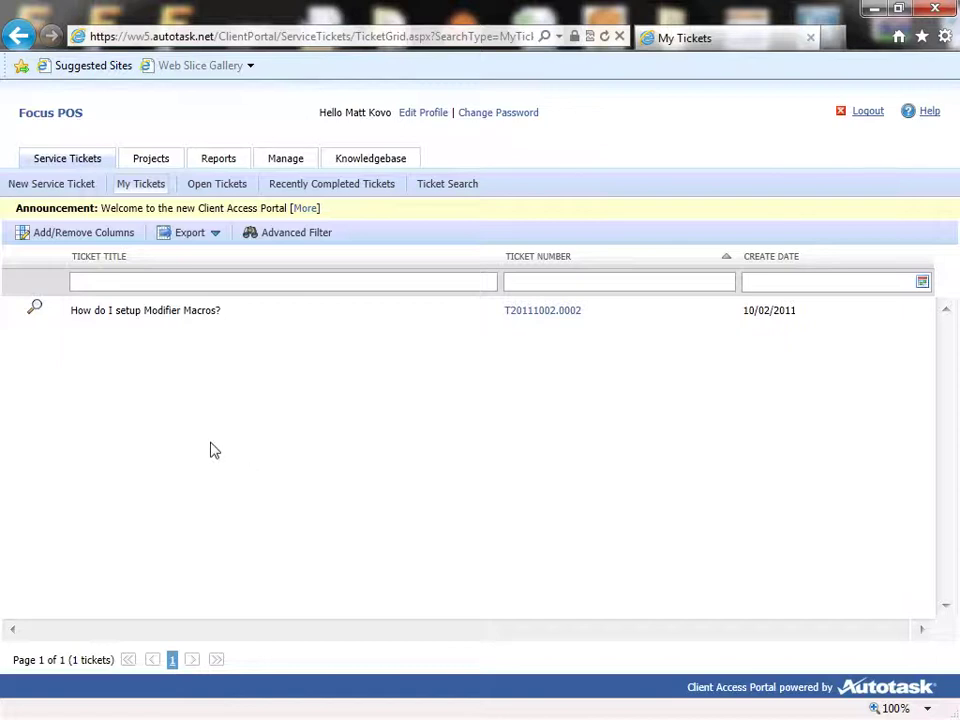
Start a new service ticket with request type "Focus POS - Support" and High priority
left_click(80, 190)
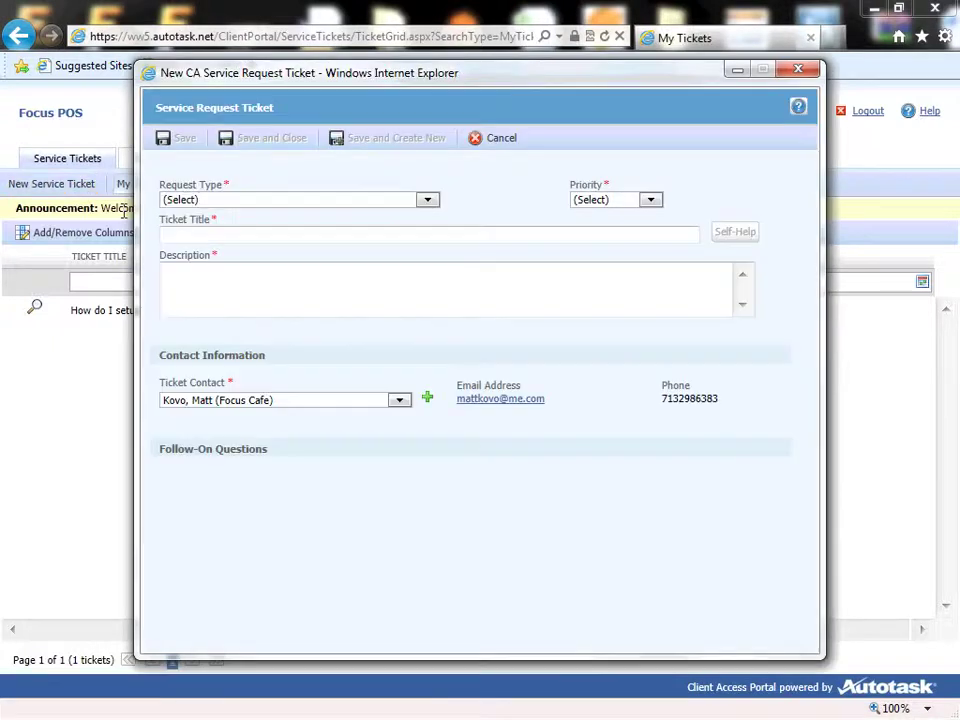
left_click(428, 200)
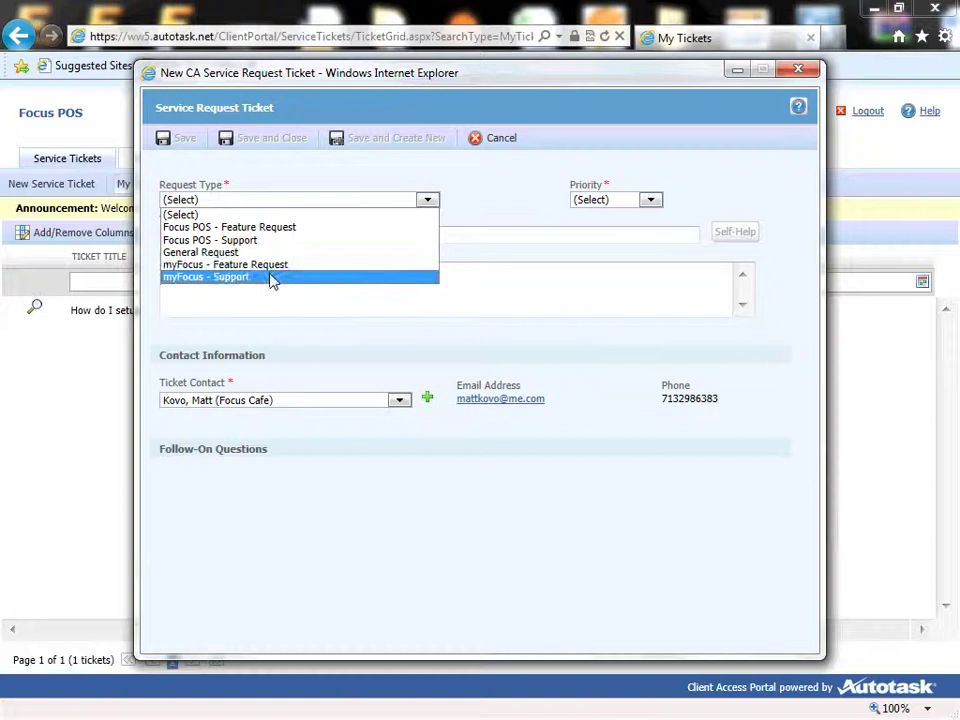
left_click(198, 242)
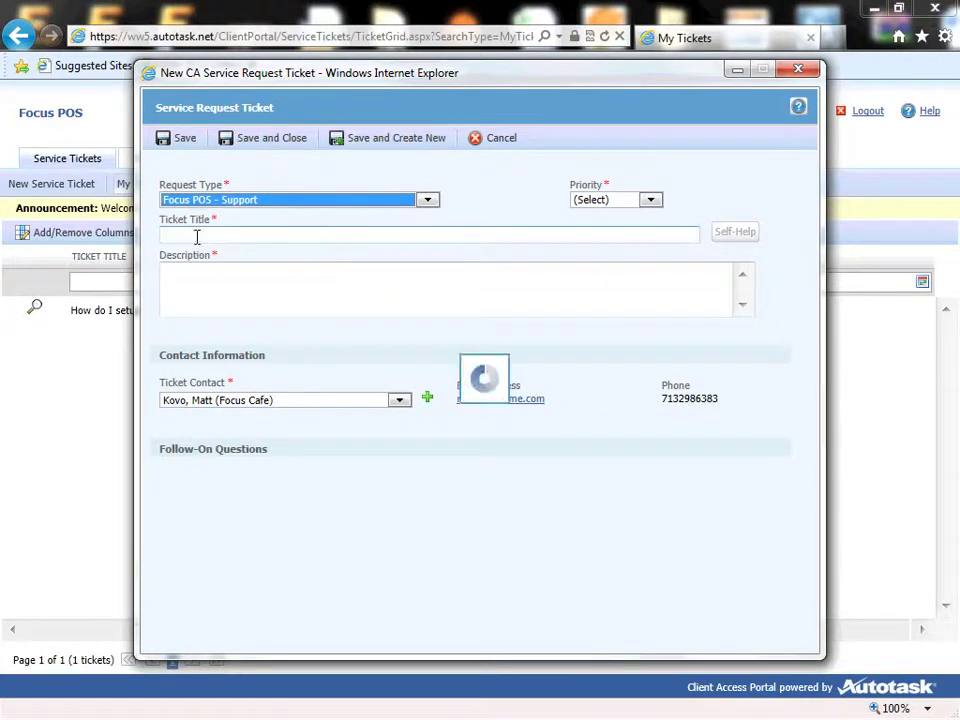
left_click(651, 205)
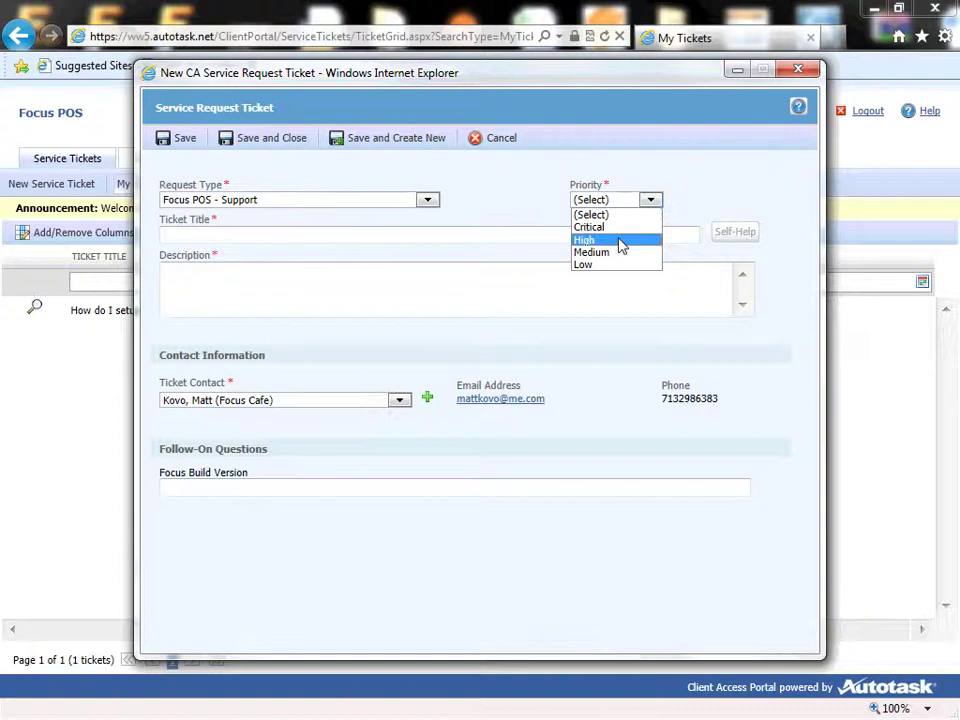
left_click(620, 242)
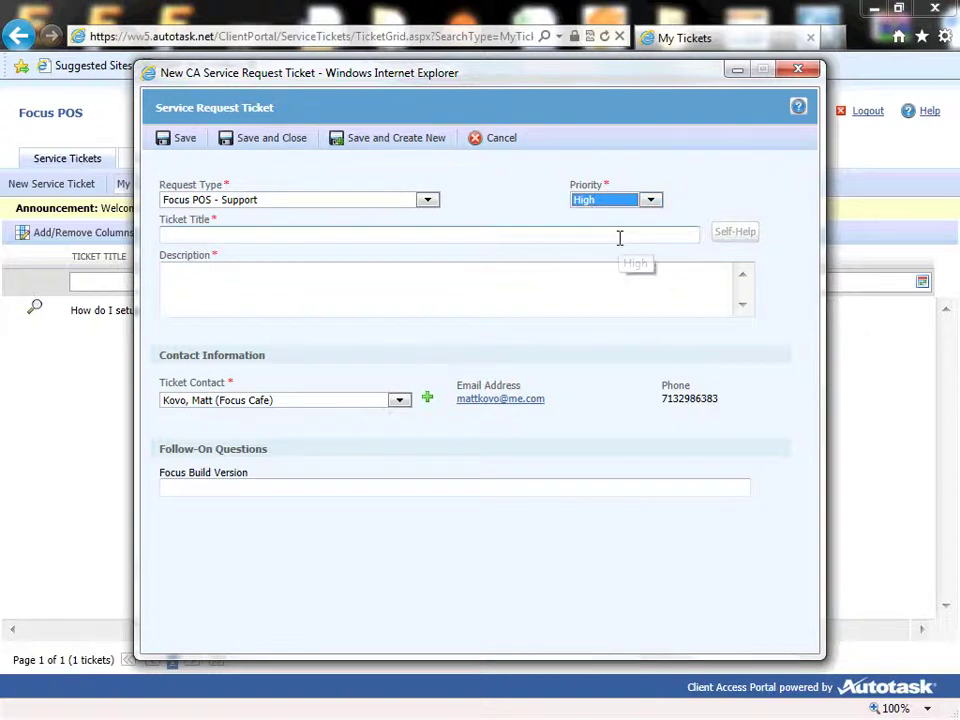
Enter "Total Accountable does not match Total Payments" as the ticket title
left_click(271, 238)
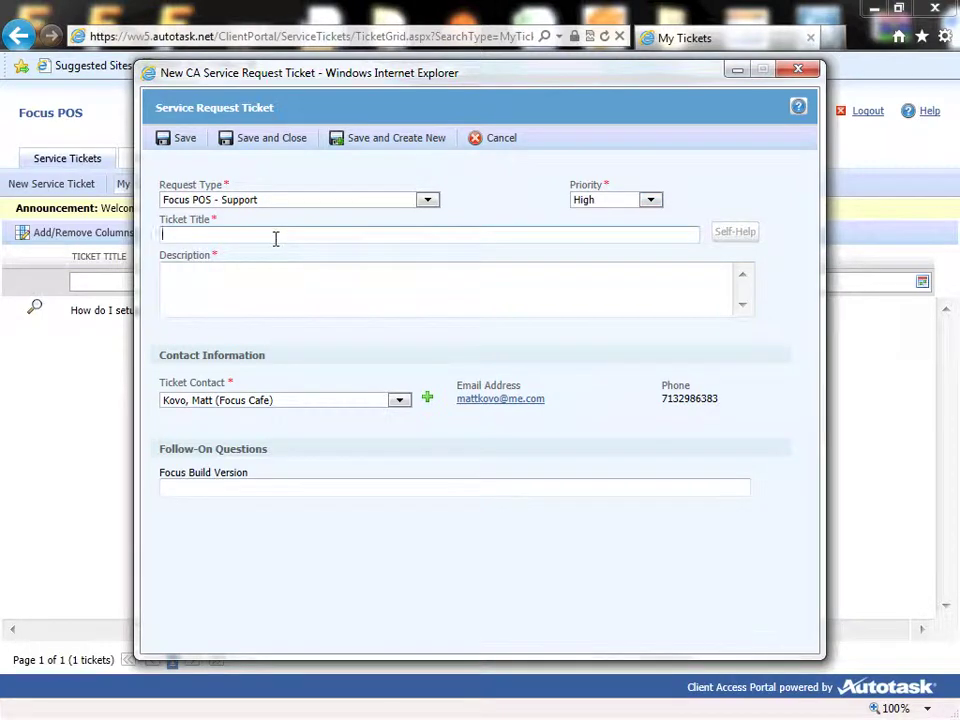
type("To")
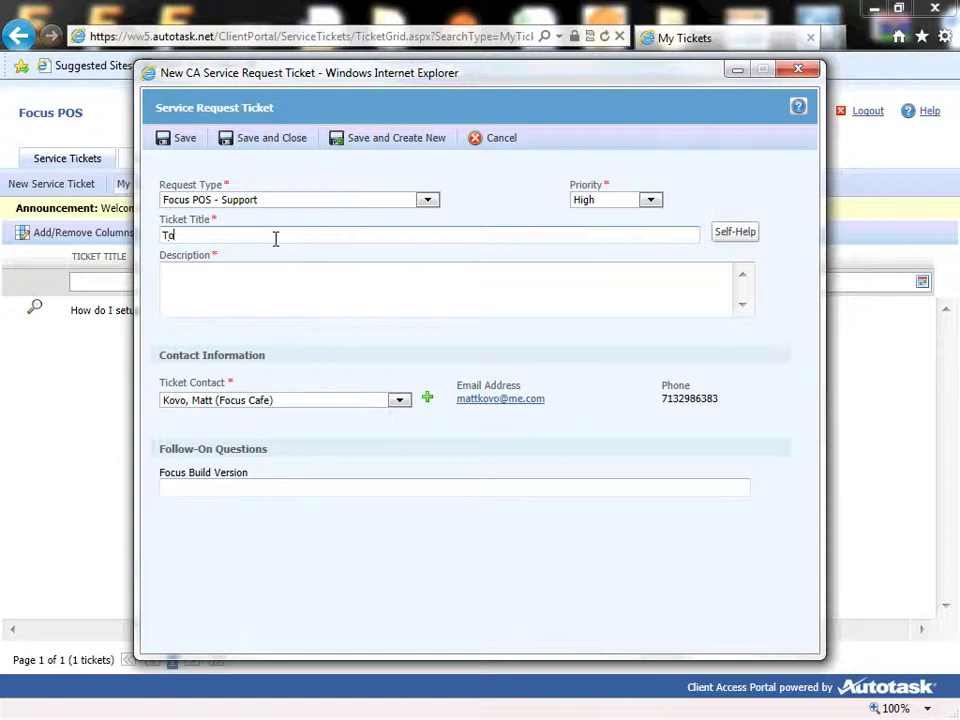
type("tal Accountable do")
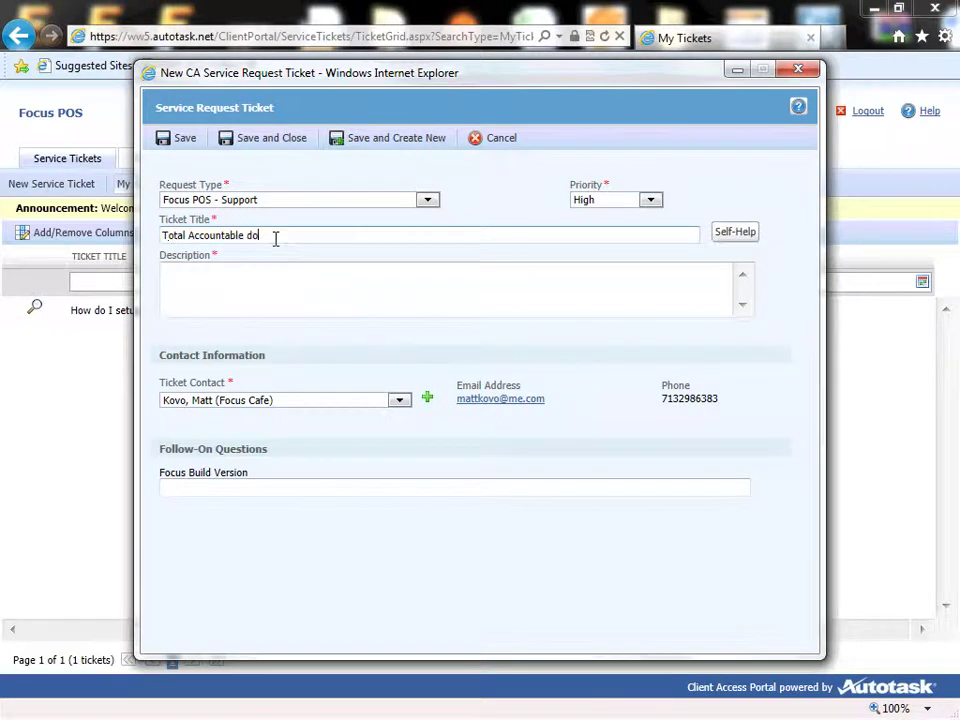
type("es not match Total Payments")
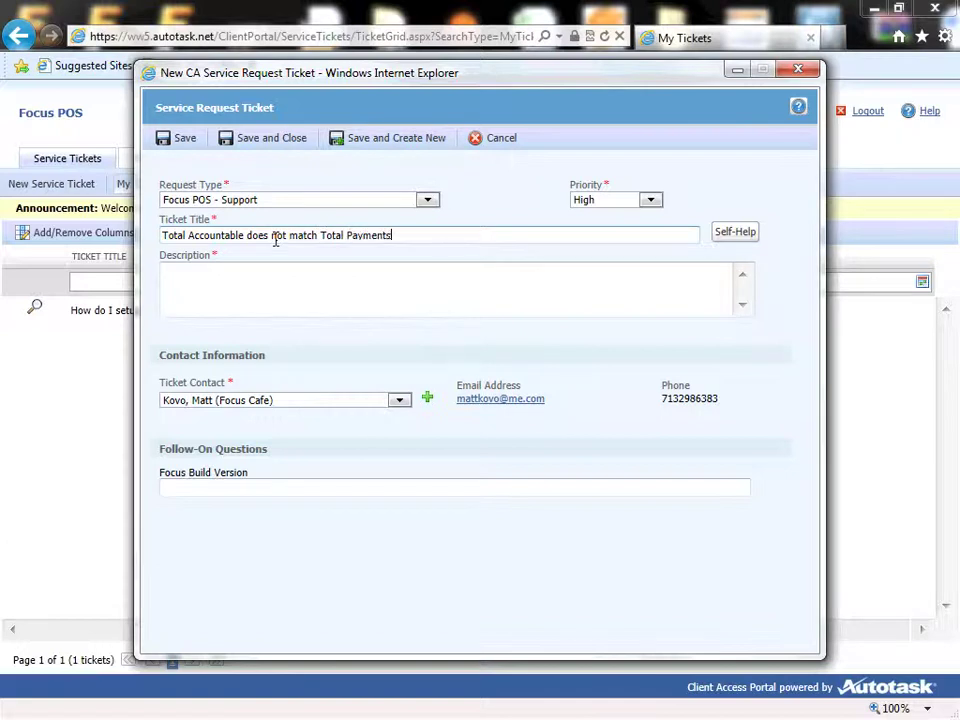
Fill in the ticket description: "This location's Daily Report is having balancing problems. Please look into this."
key("Tab")
key("Tab")
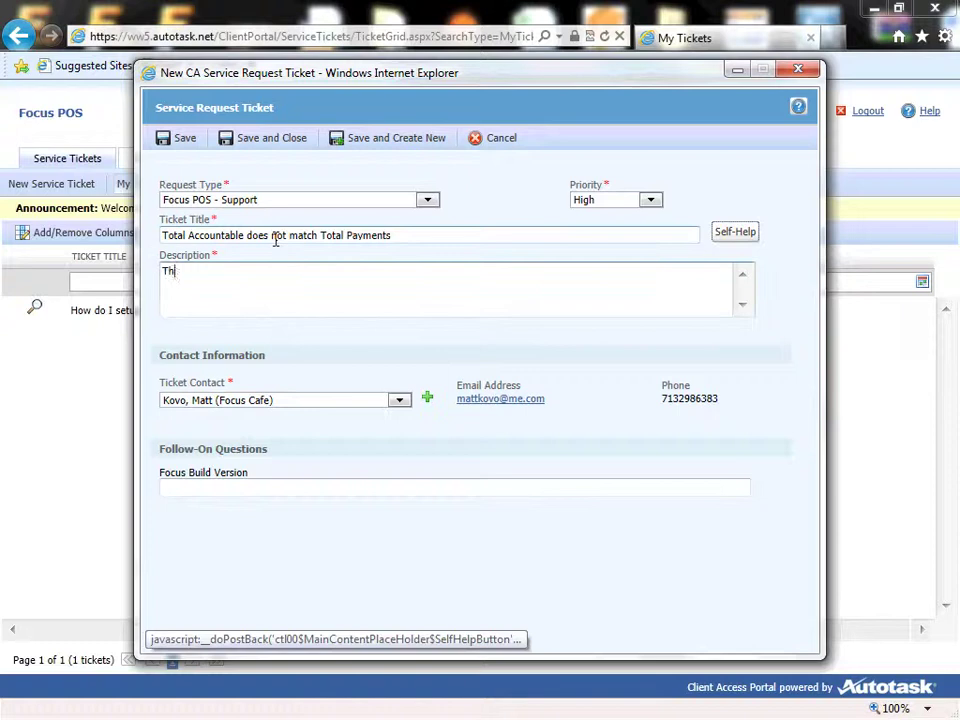
type("is location's Daily")
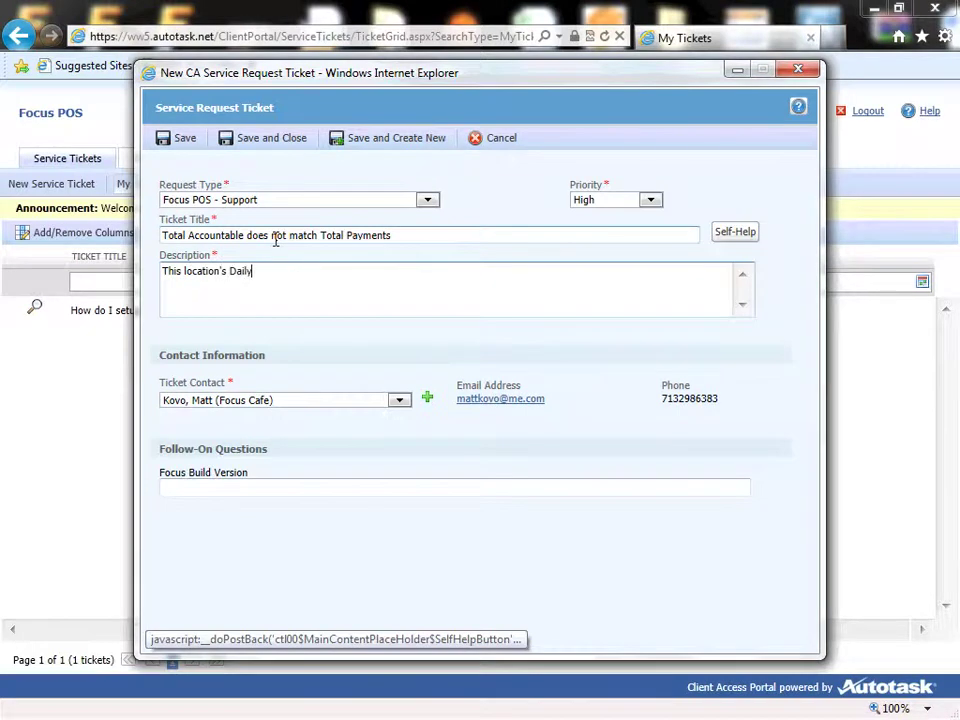
type(" r")
type("Report is having ")
type("balancing p")
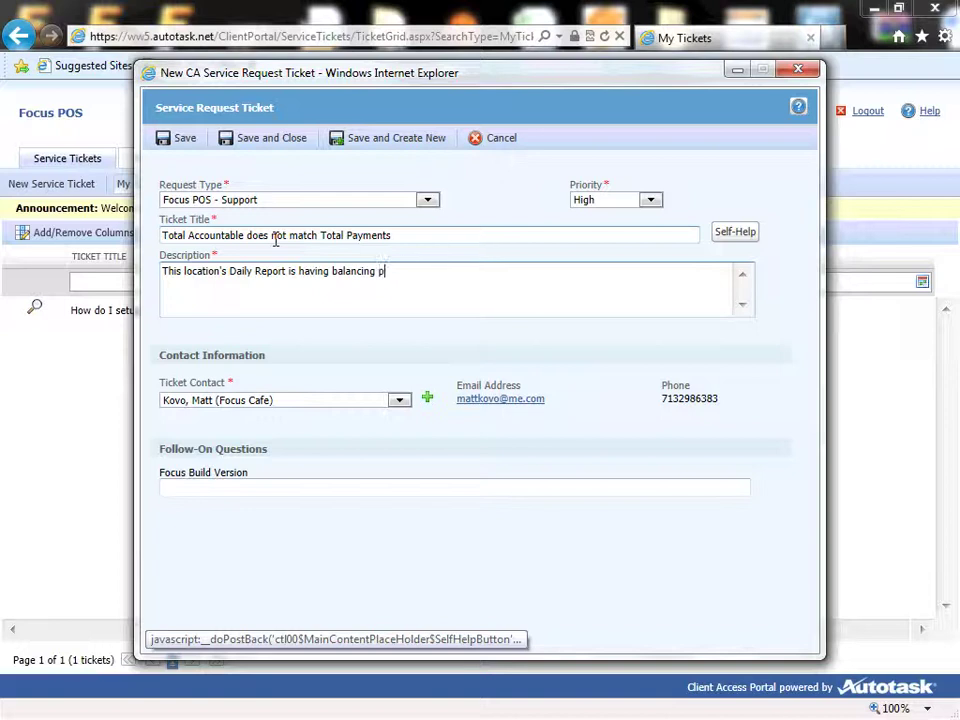
type("roblems. Please loo")
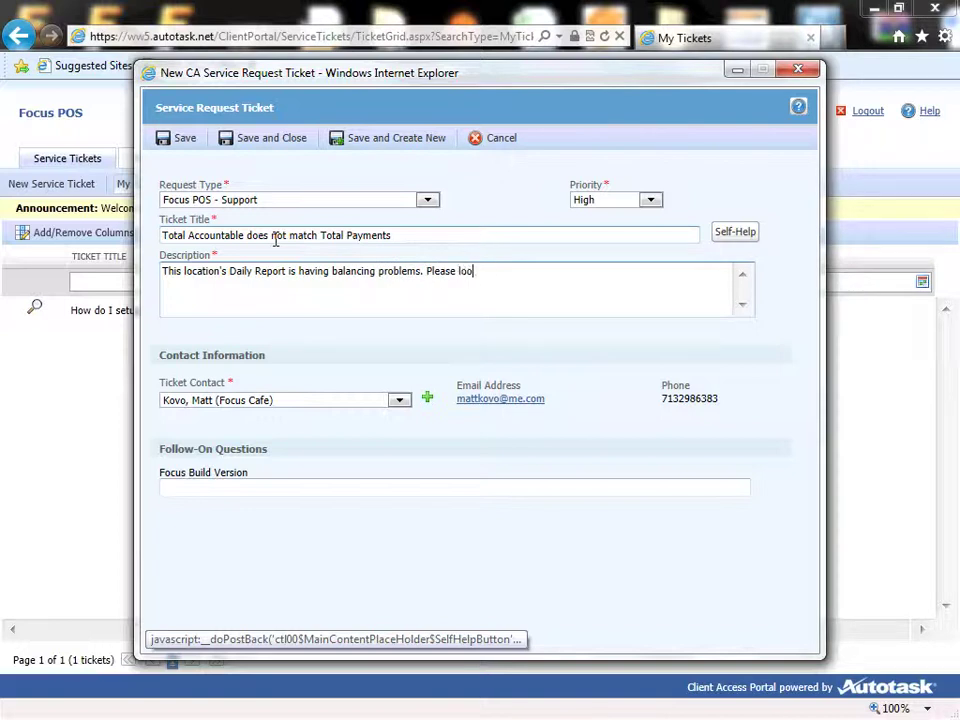
type("k into this.")
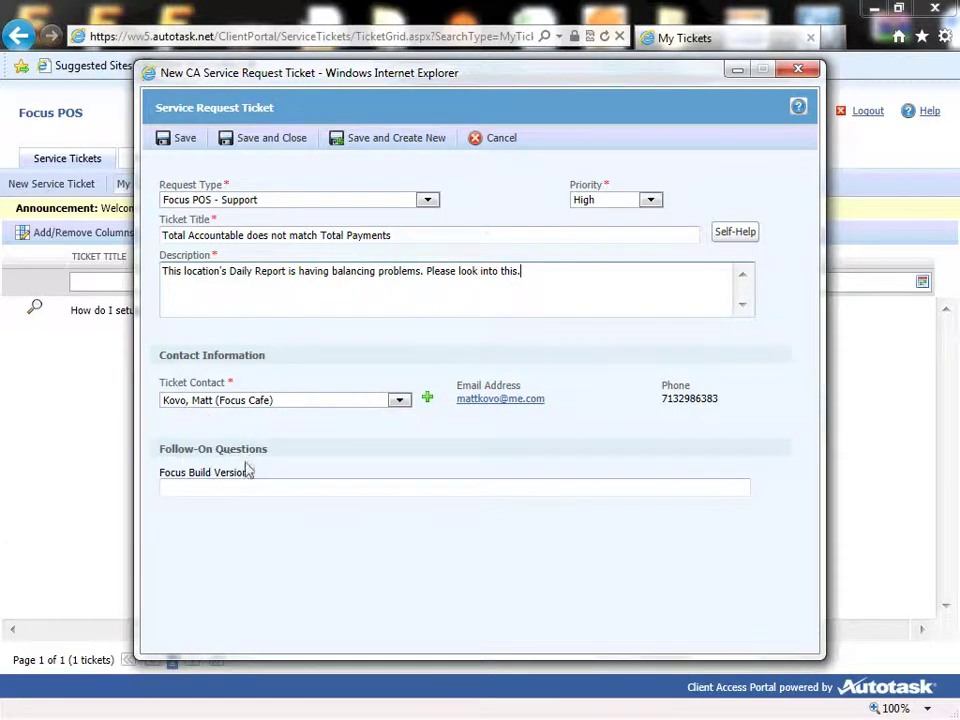
Enter 11.9.1 as the Focus build version and save the ticket
left_click(199, 487)
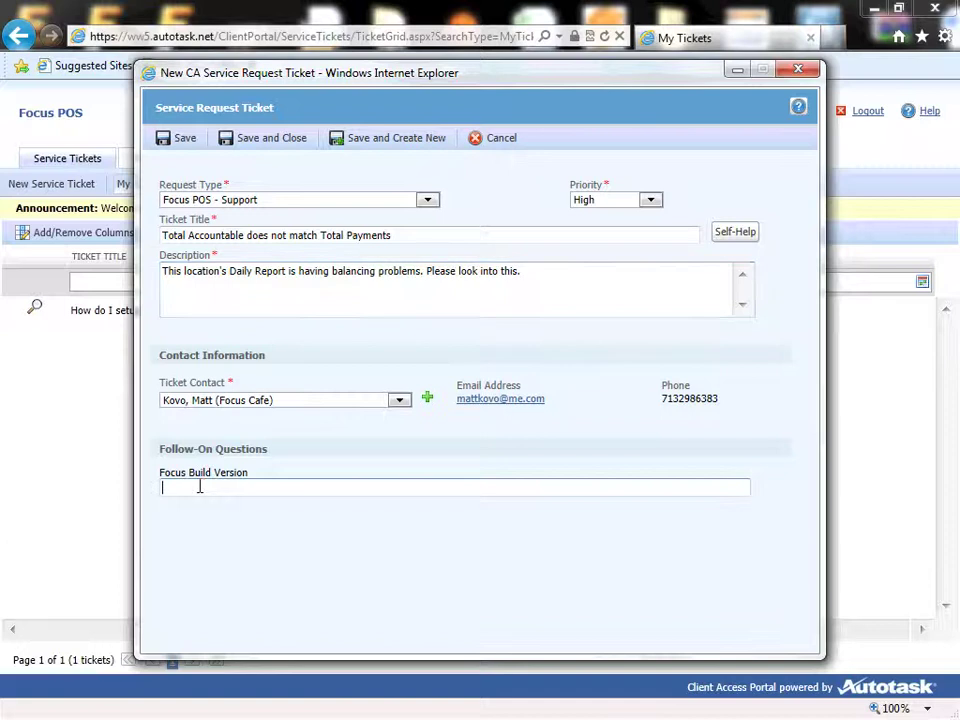
type("11.9.1")
left_click(253, 299)
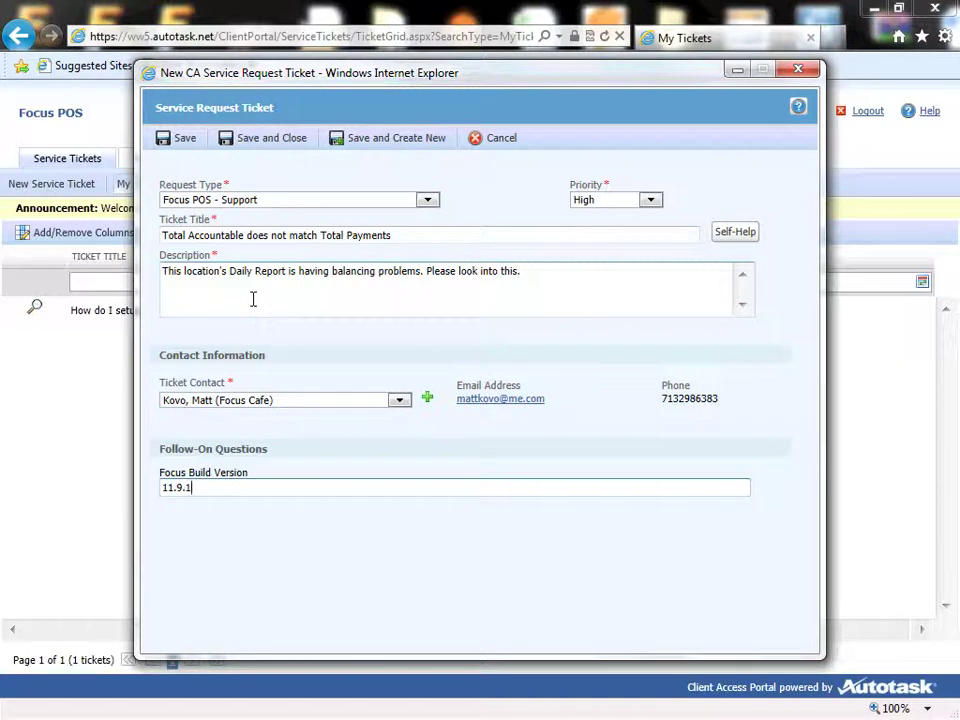
left_click(185, 139)
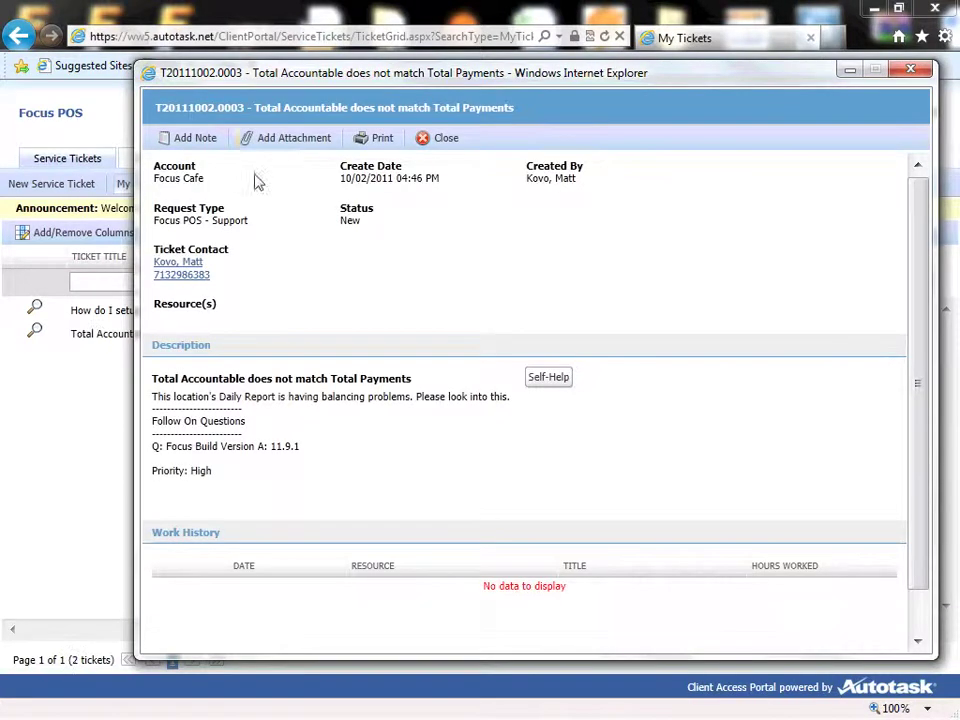
Prepare a ticket attachment titled "Configs" using the Config.rar archive from the C:\Focus folder
left_click(298, 142)
left_click(308, 300)
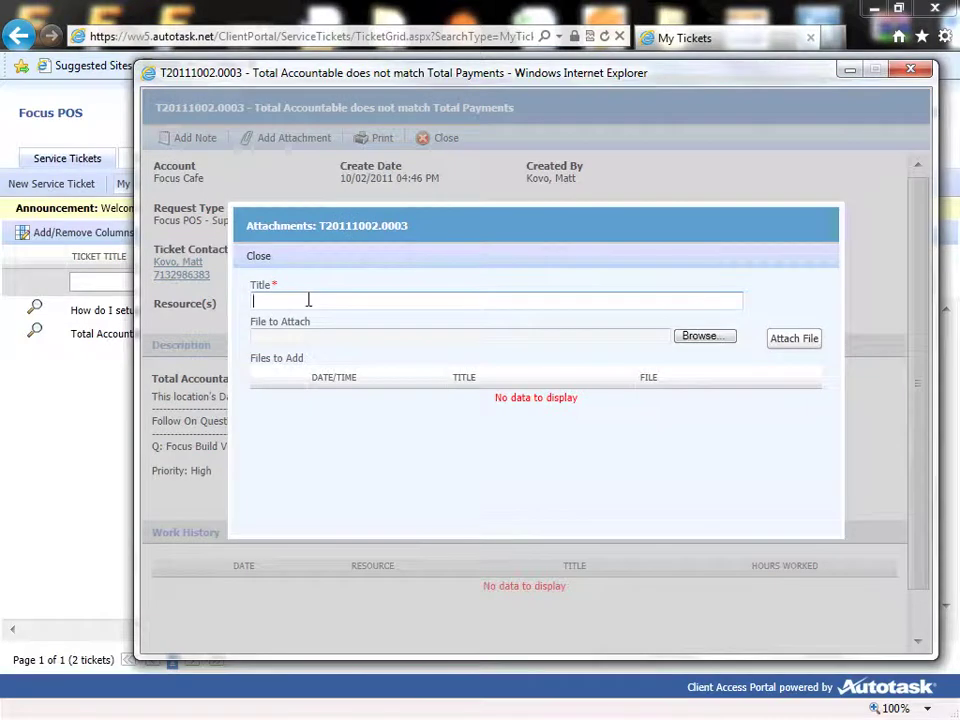
type("Configs")
left_click(707, 340)
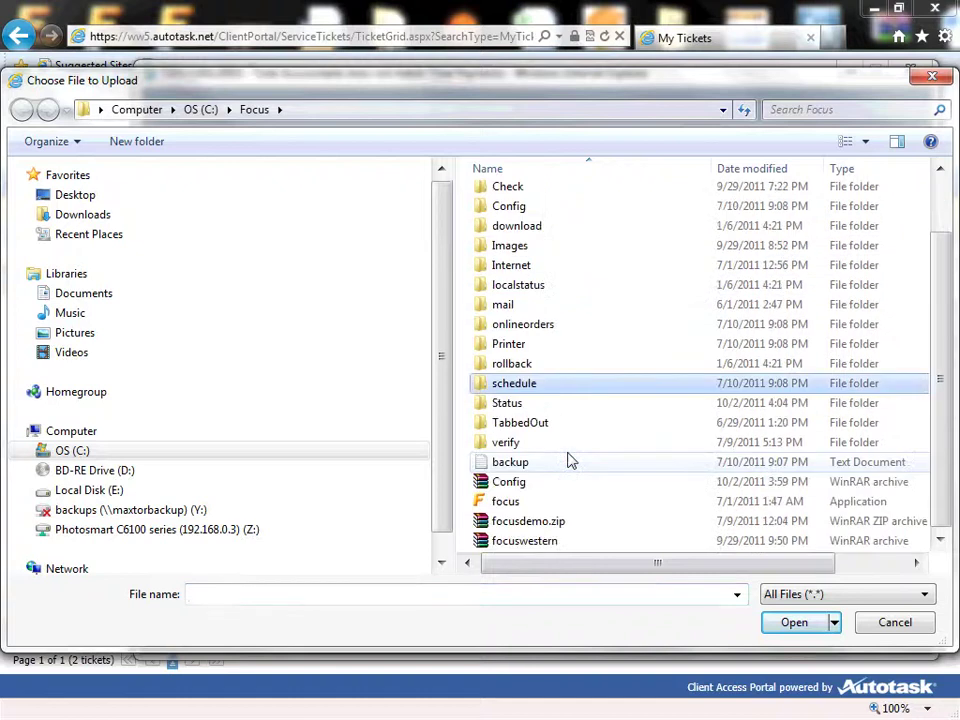
left_click(570, 455)
scroll(572, 458, "down", 1)
left_click(527, 484)
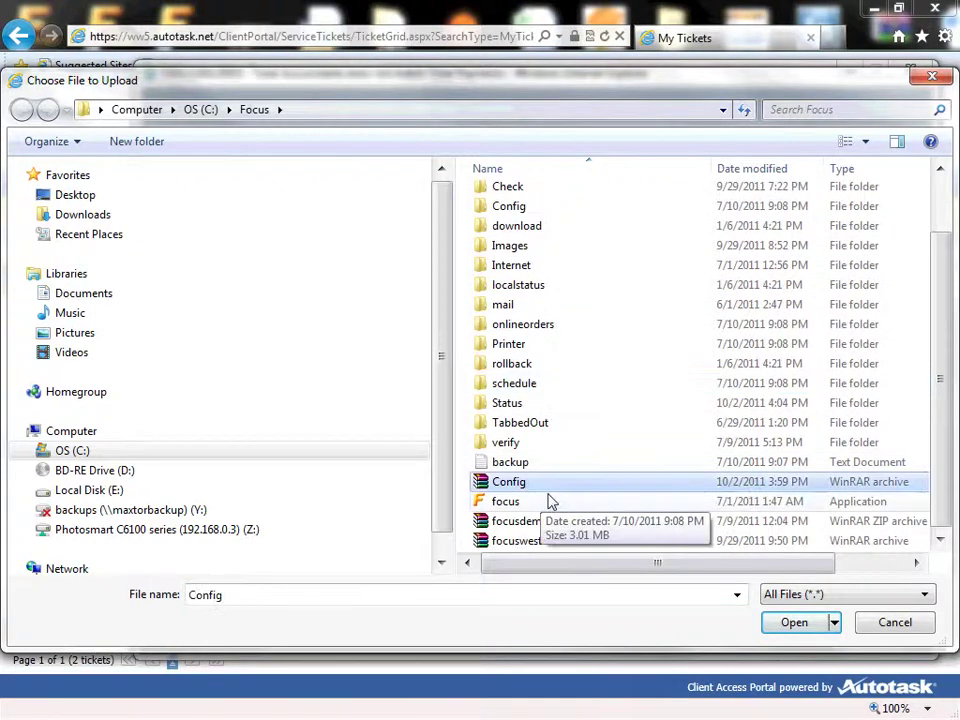
left_click(794, 624)
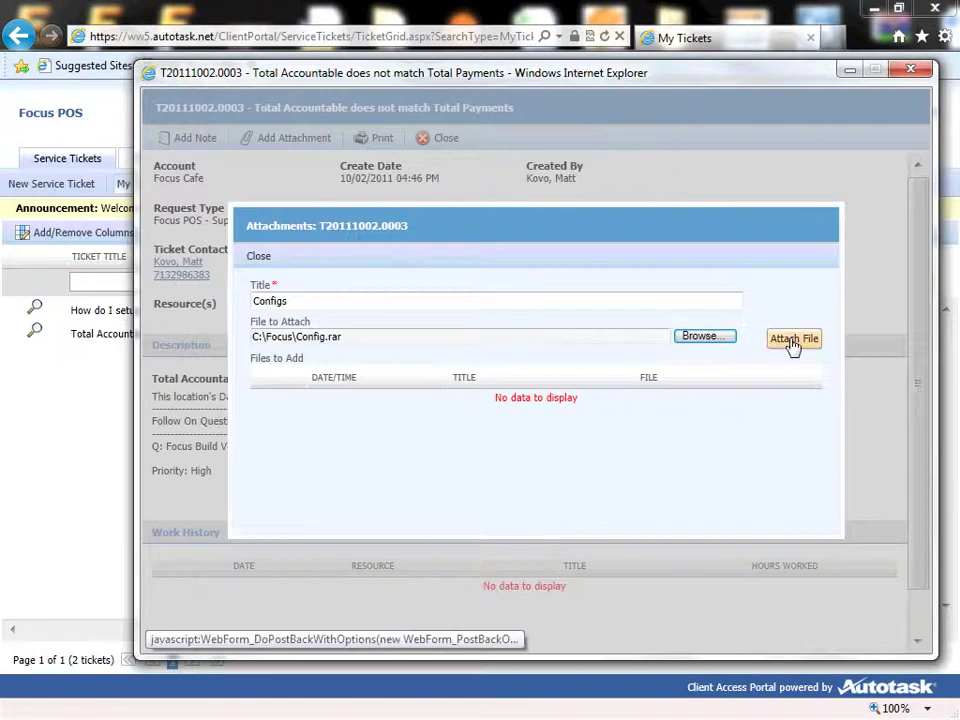
Attach the chosen file to the ticket, check its work history entry and close the ticket
left_click(793, 340)
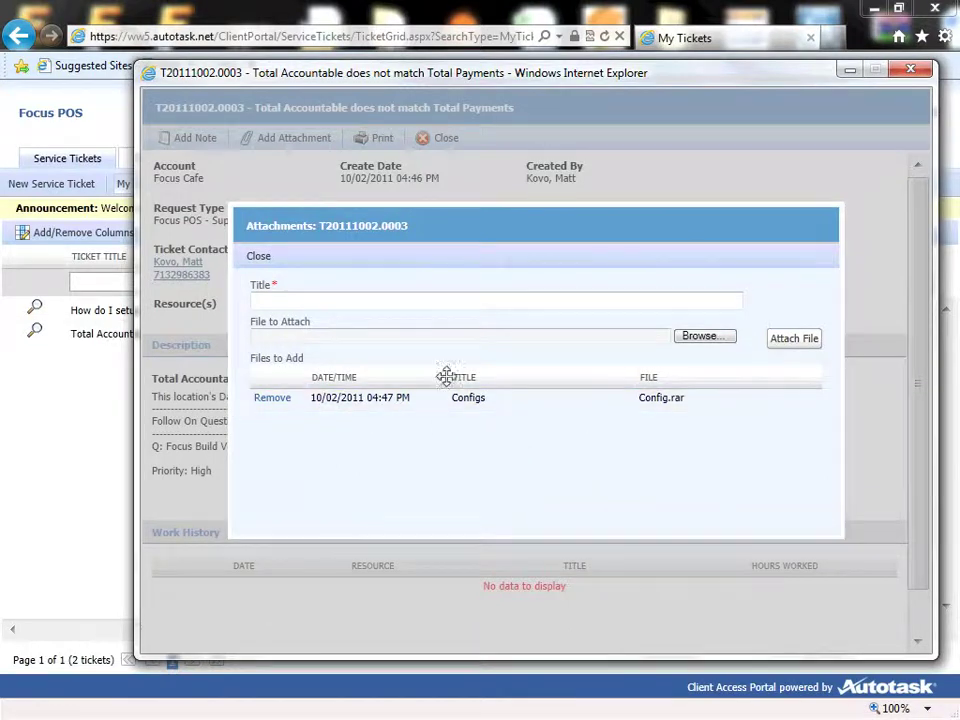
left_click(260, 258)
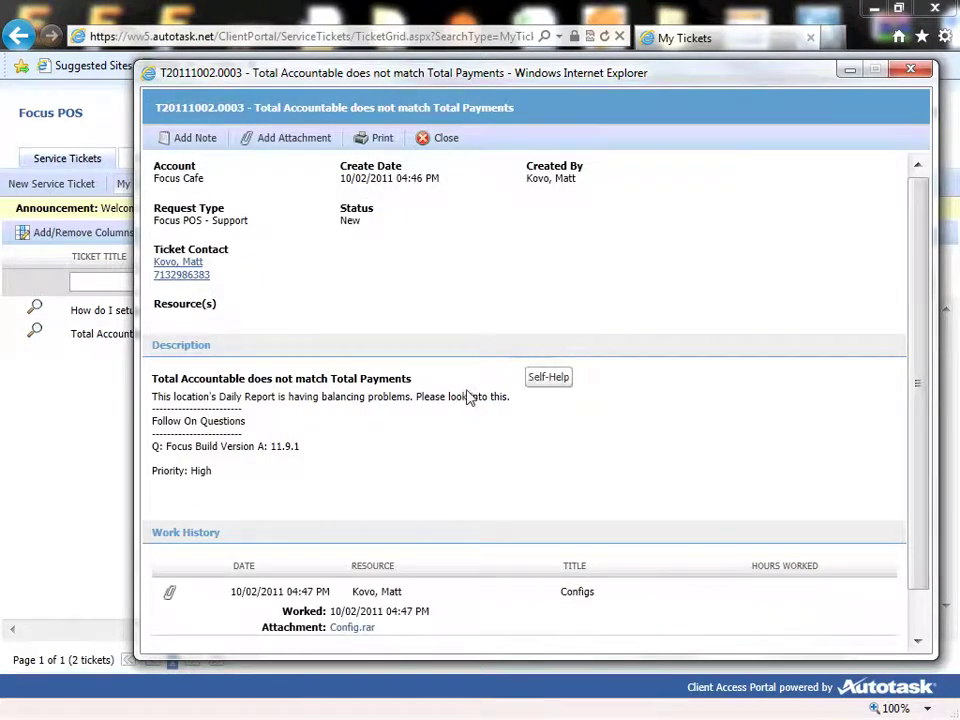
scroll(336, 585, "down", 1)
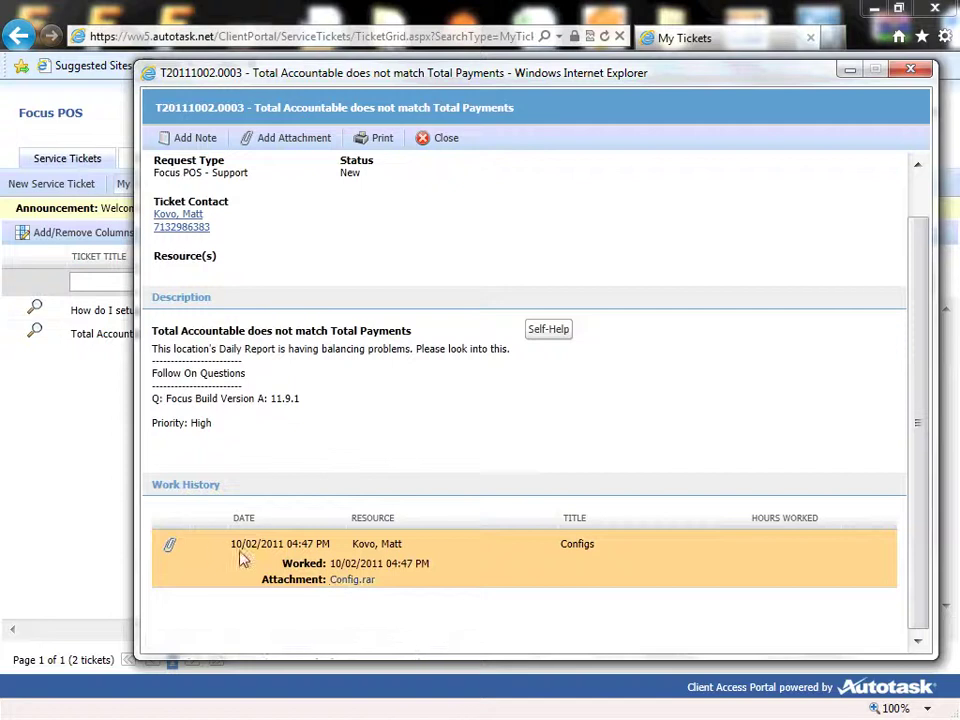
left_click(446, 146)
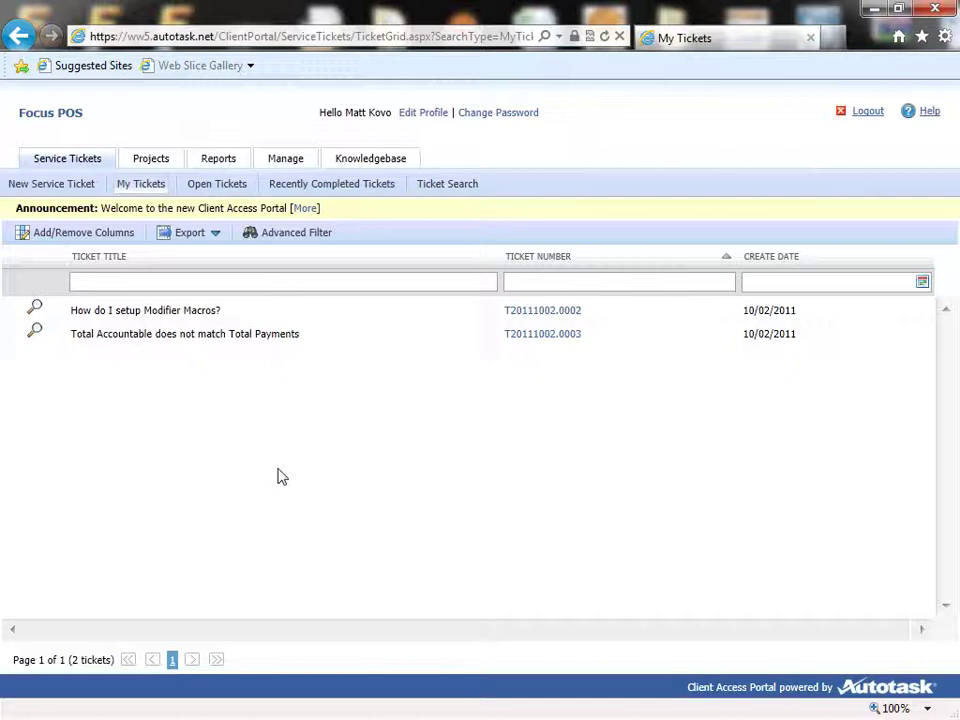
Open the "How do I setup Modifier Macros?" ticket from the ticket search and review its work history
left_click(443, 188)
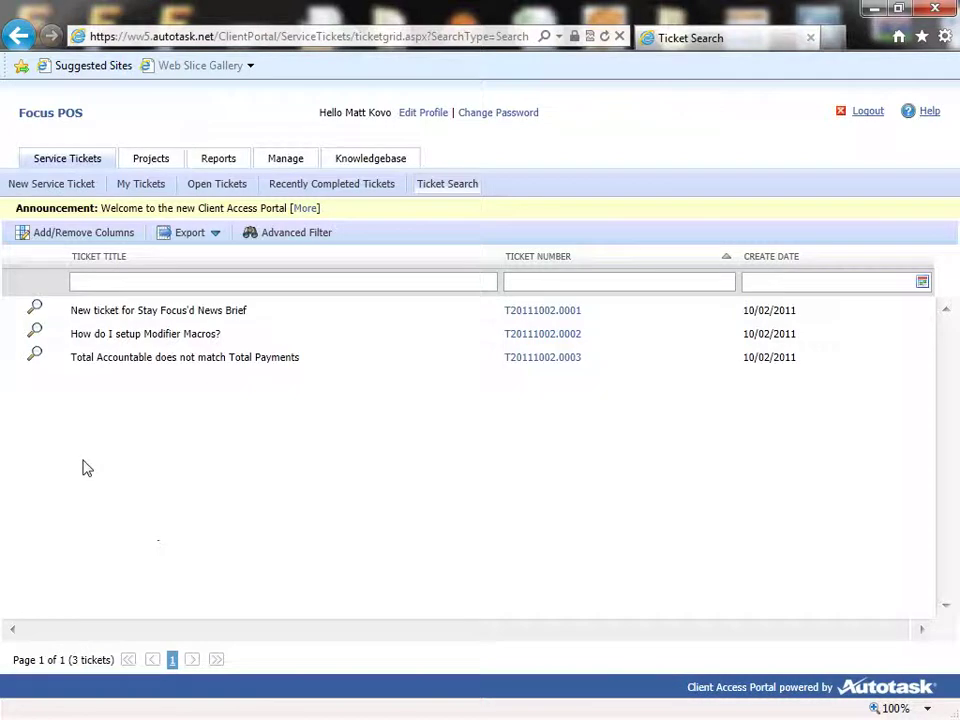
left_click(37, 332)
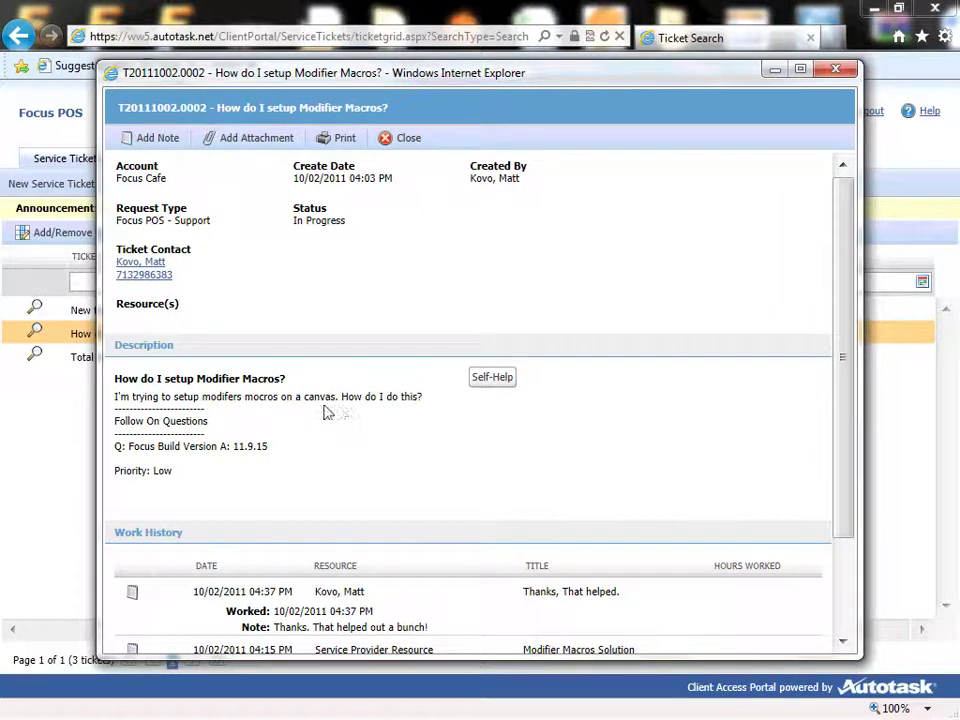
scroll(388, 443, "down", 3)
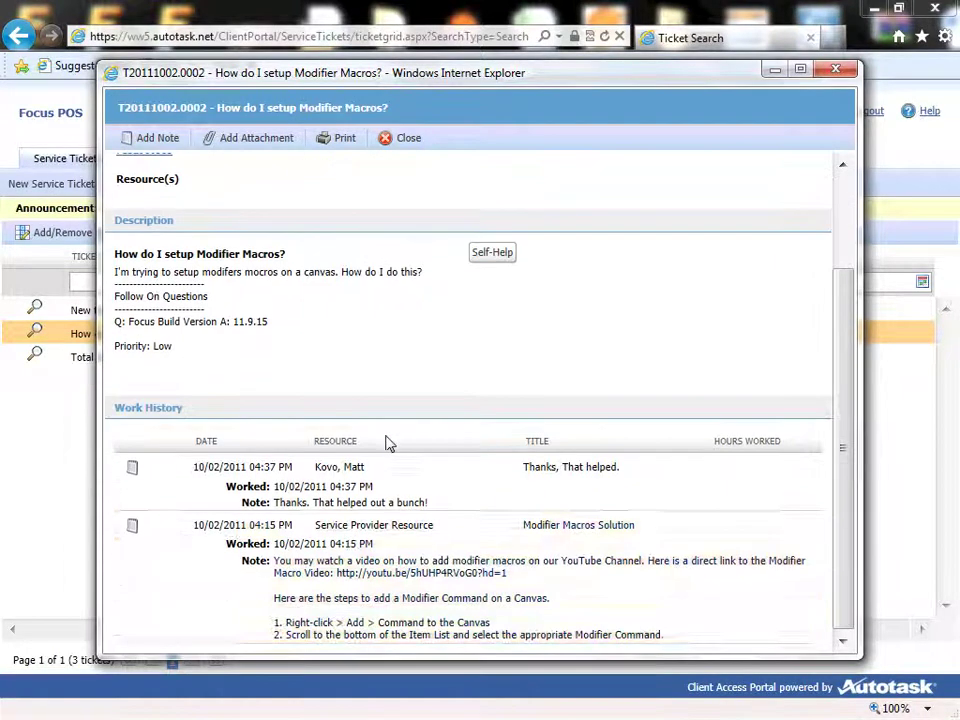